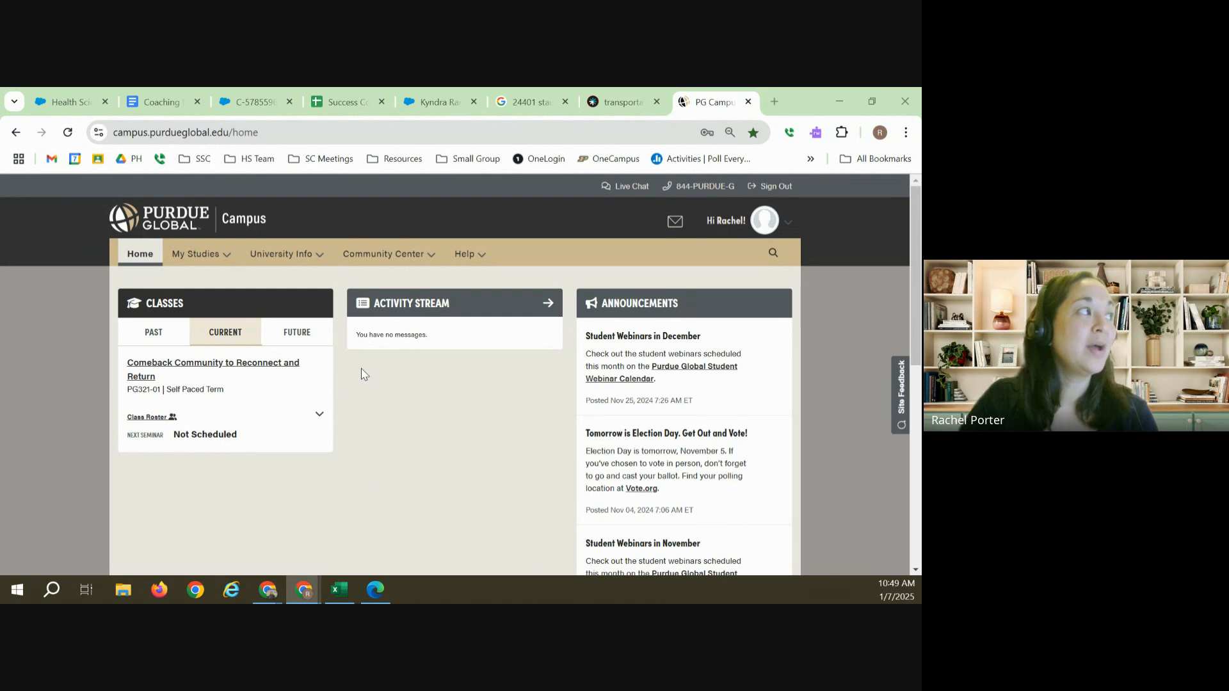
Step: Open the student email inbox from the campus portal, and open its calendar as a full page
click(676, 224)
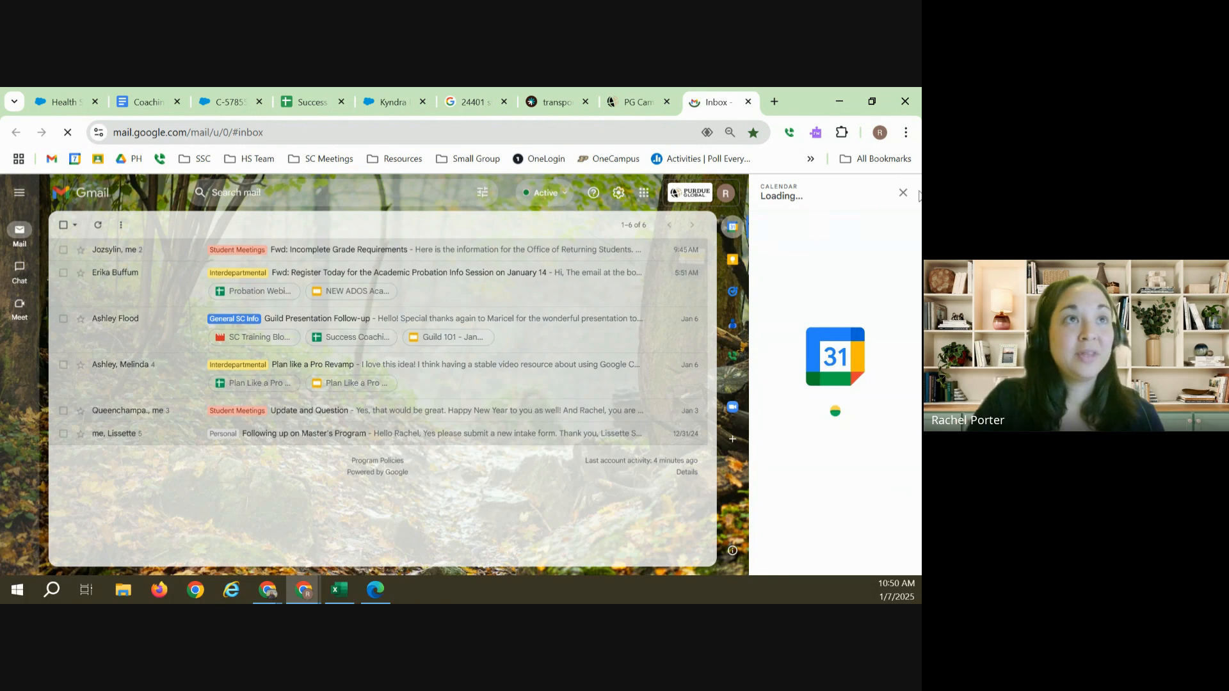
click(906, 193)
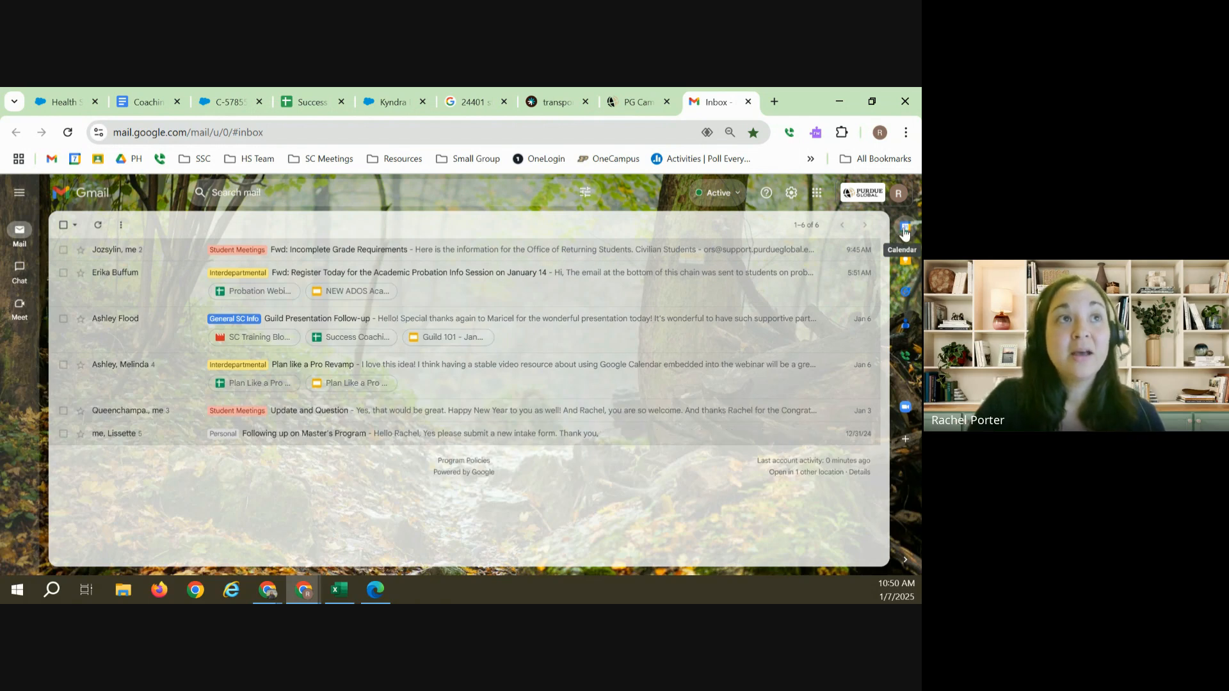
click(904, 228)
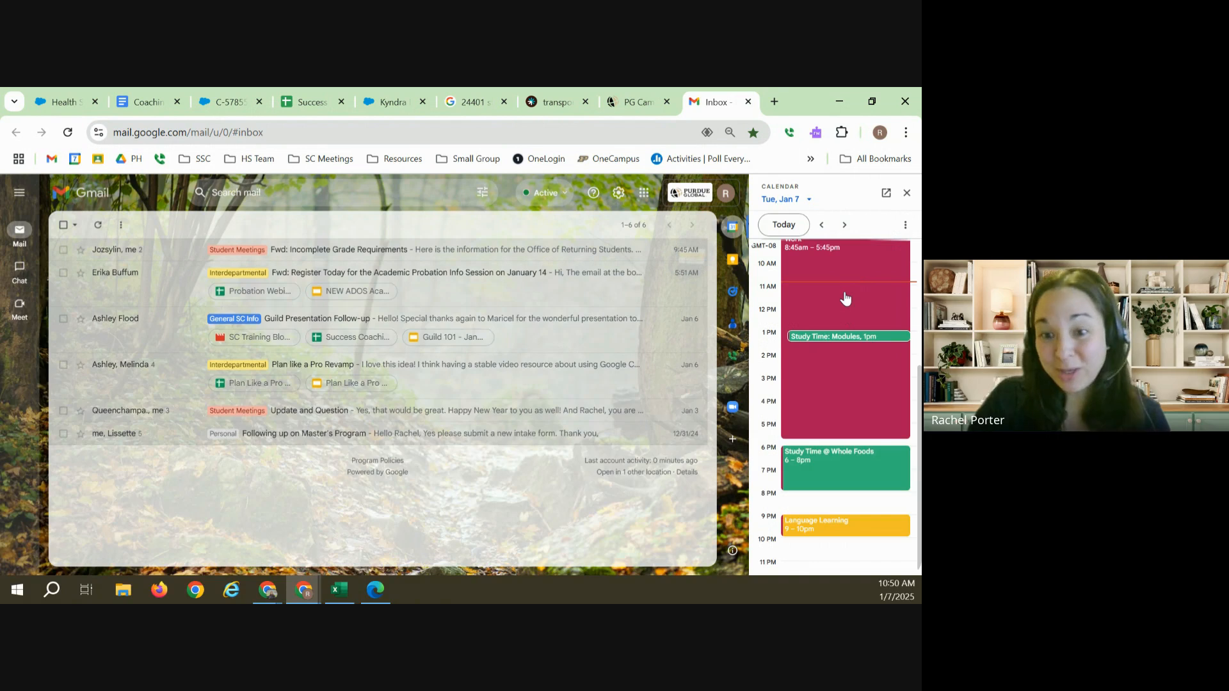
click(886, 193)
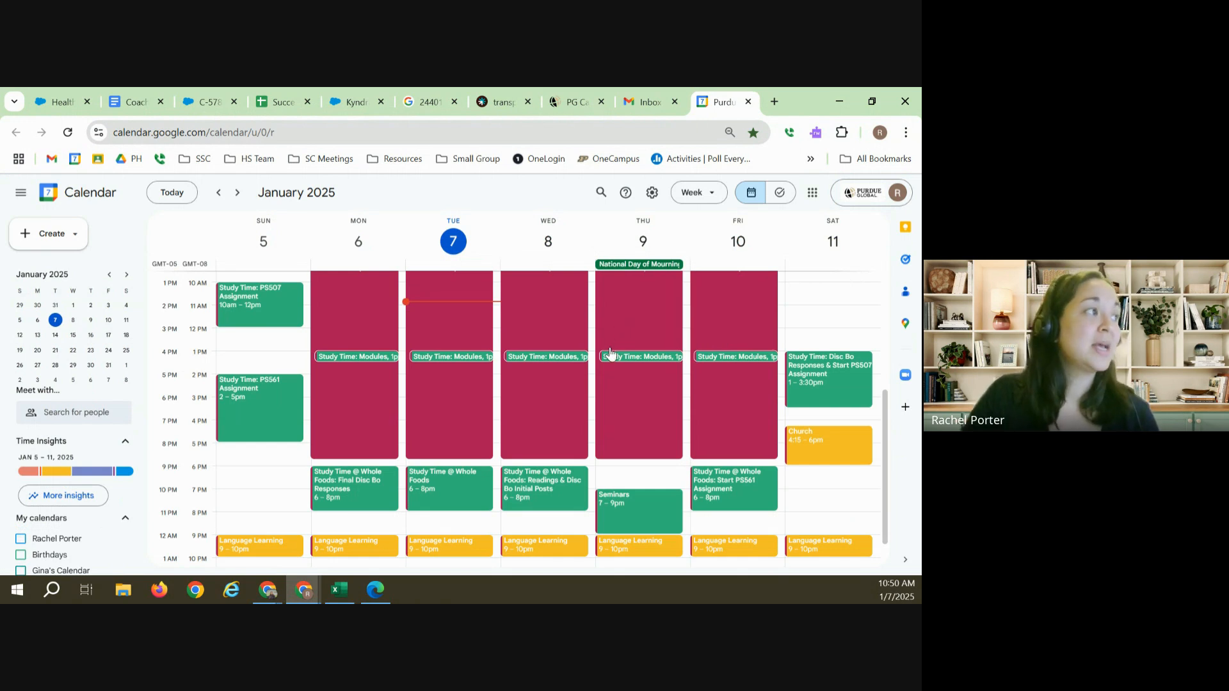
scroll(610, 353, up, 2)
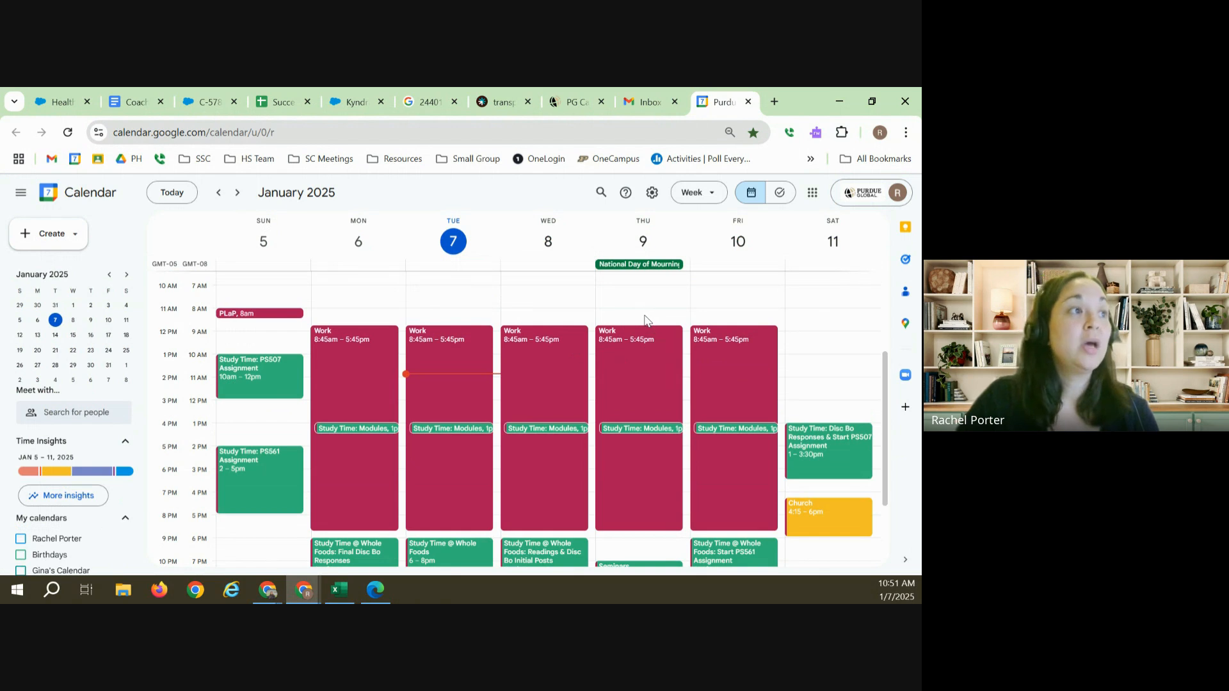
click(536, 311)
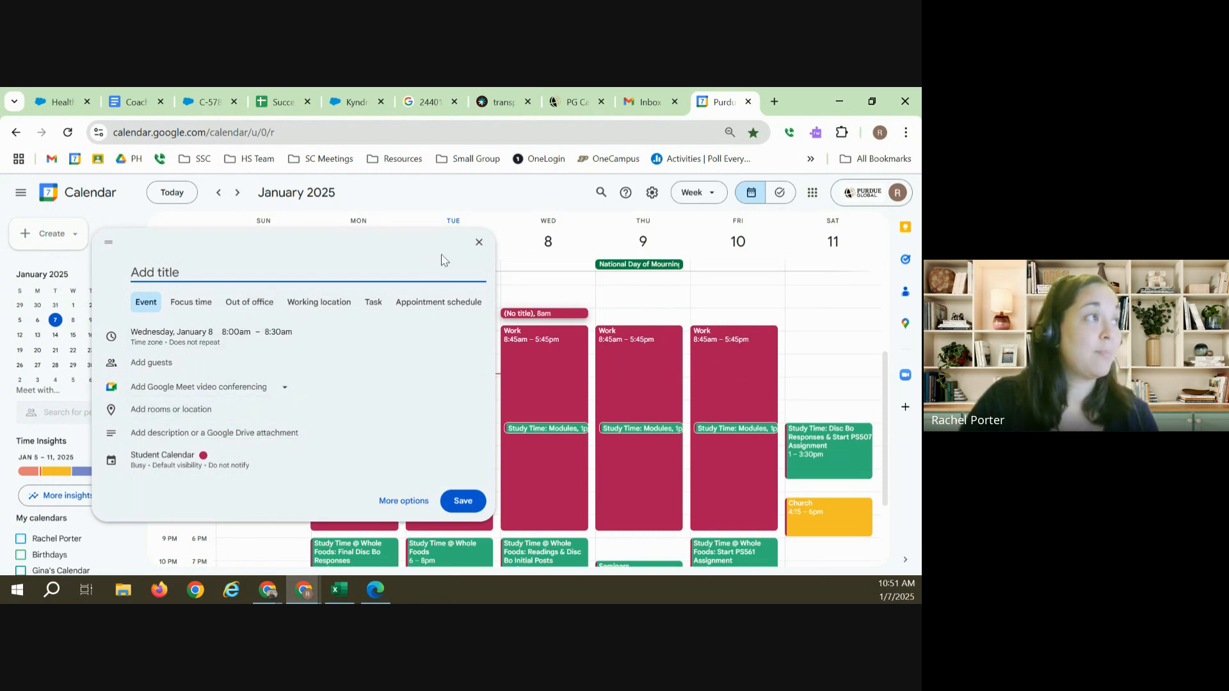
click(479, 242)
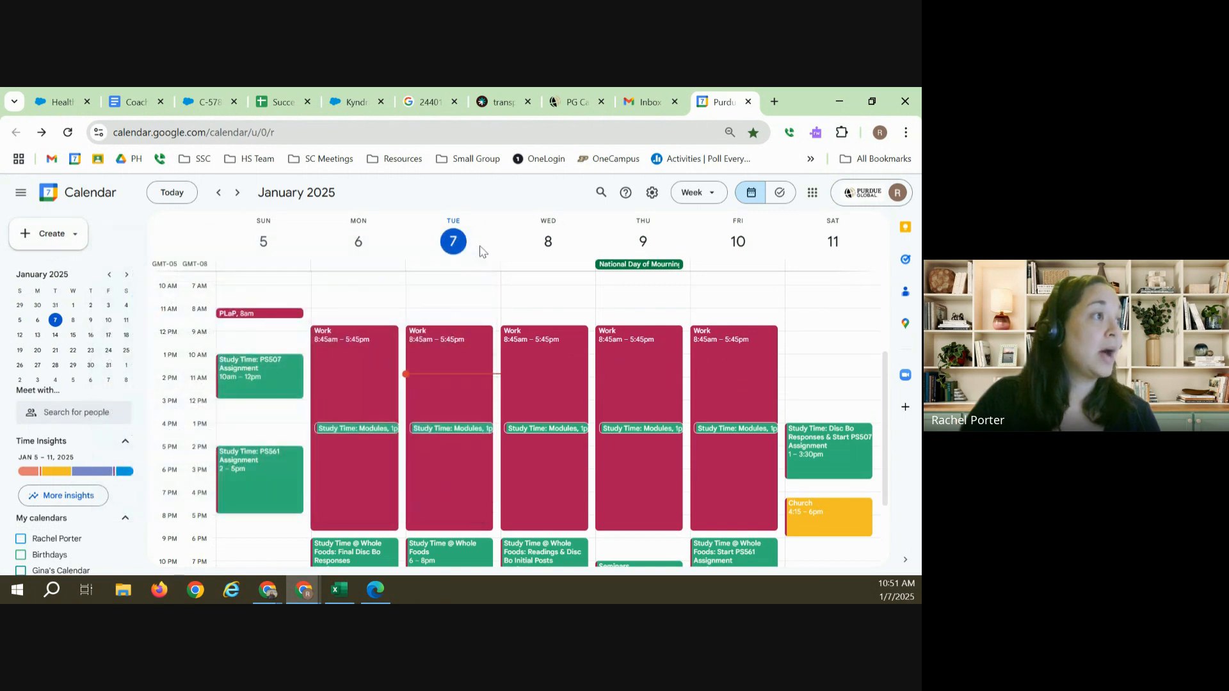
Step: Create a new calendar event titled "Walk the Dog" dated Sunday, January 5
click(50, 240)
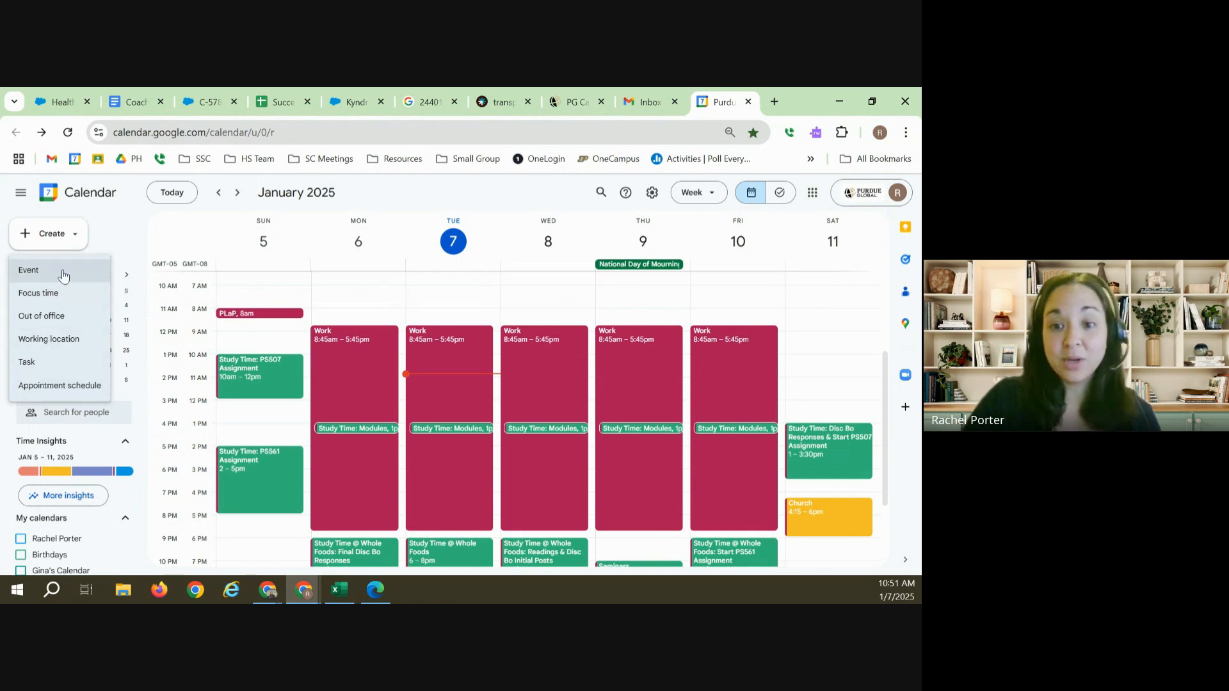
click(63, 275)
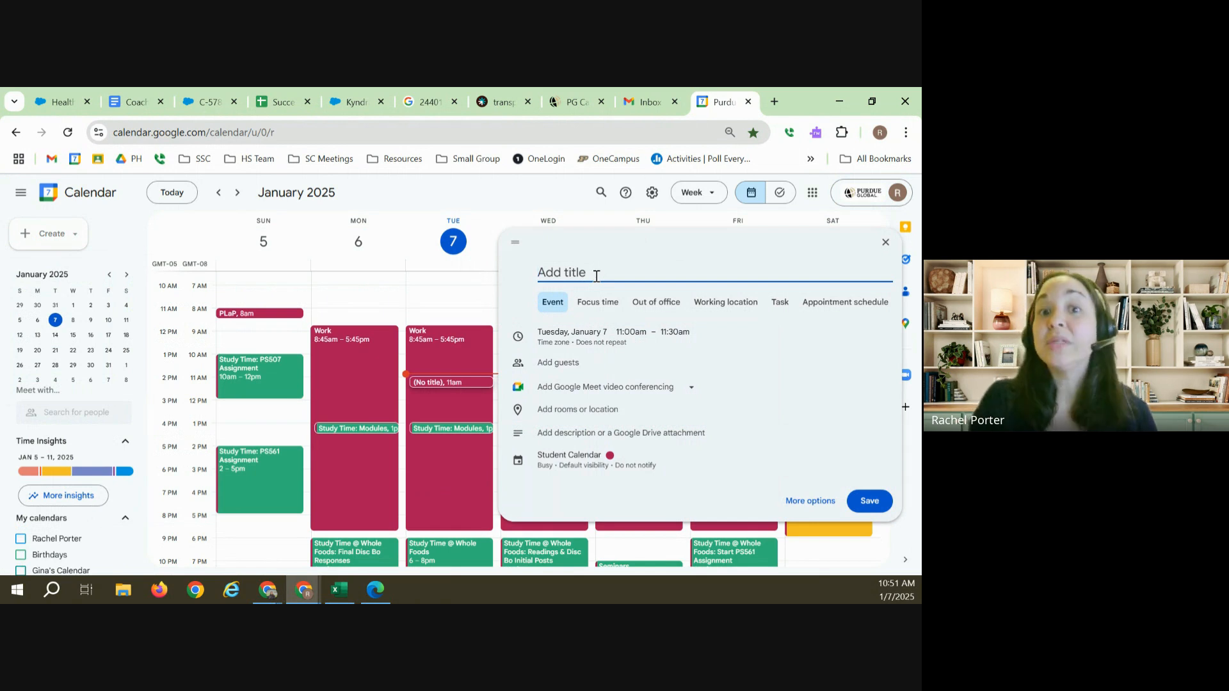
text(Walk)
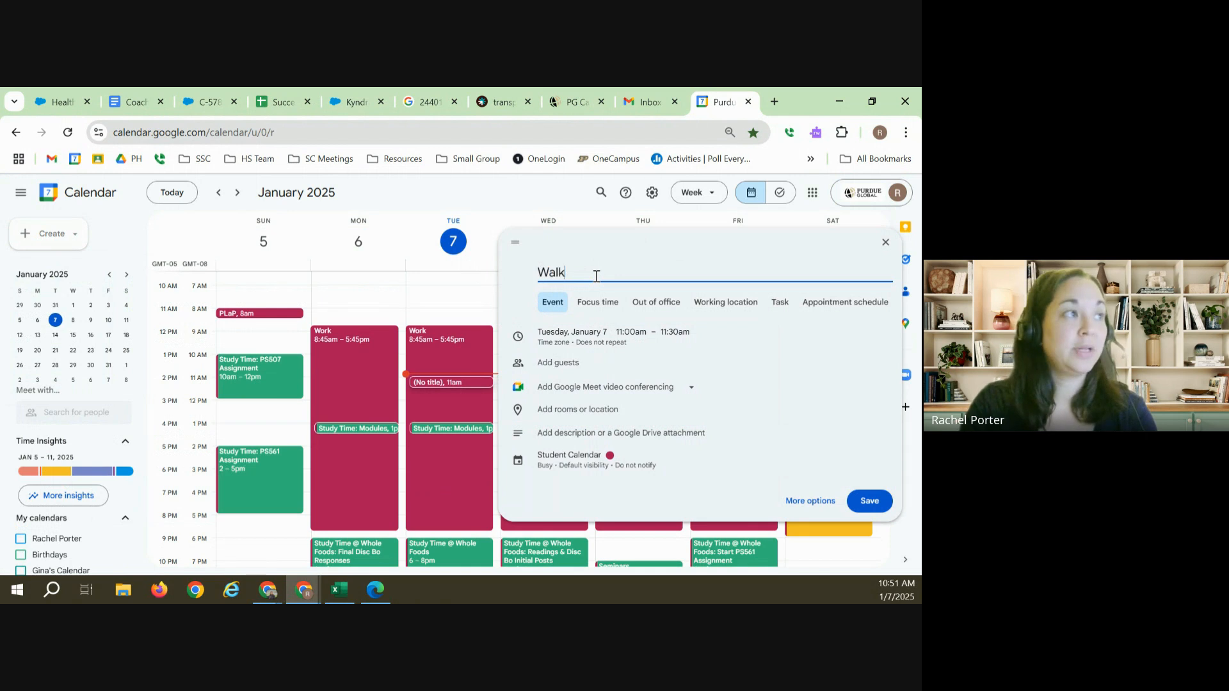
text( the Dog)
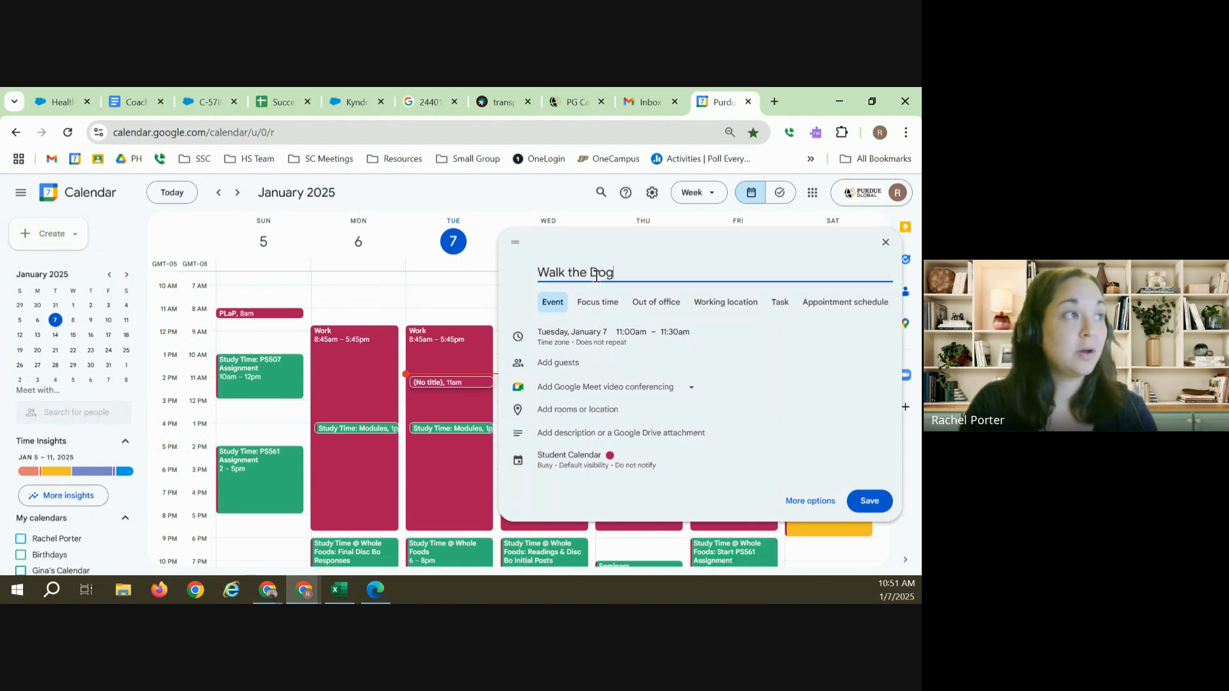
click(578, 334)
click(559, 387)
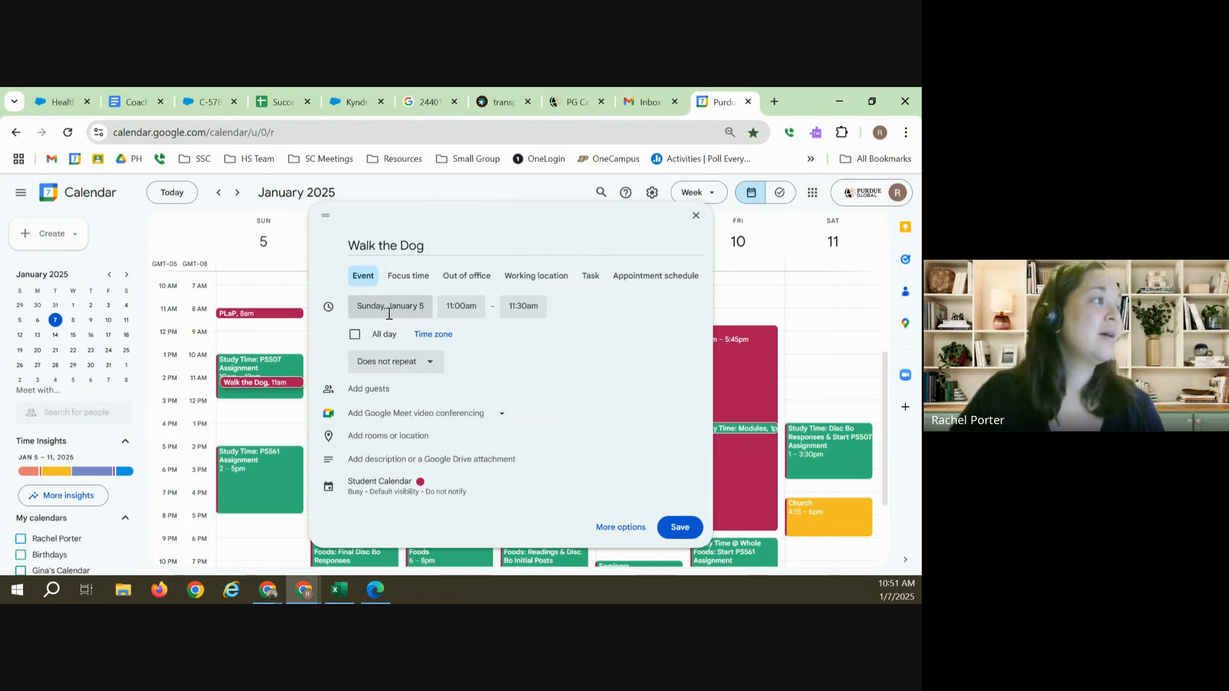
Step: Set the start time of the Walk the Dog event to 7:30am
click(466, 308)
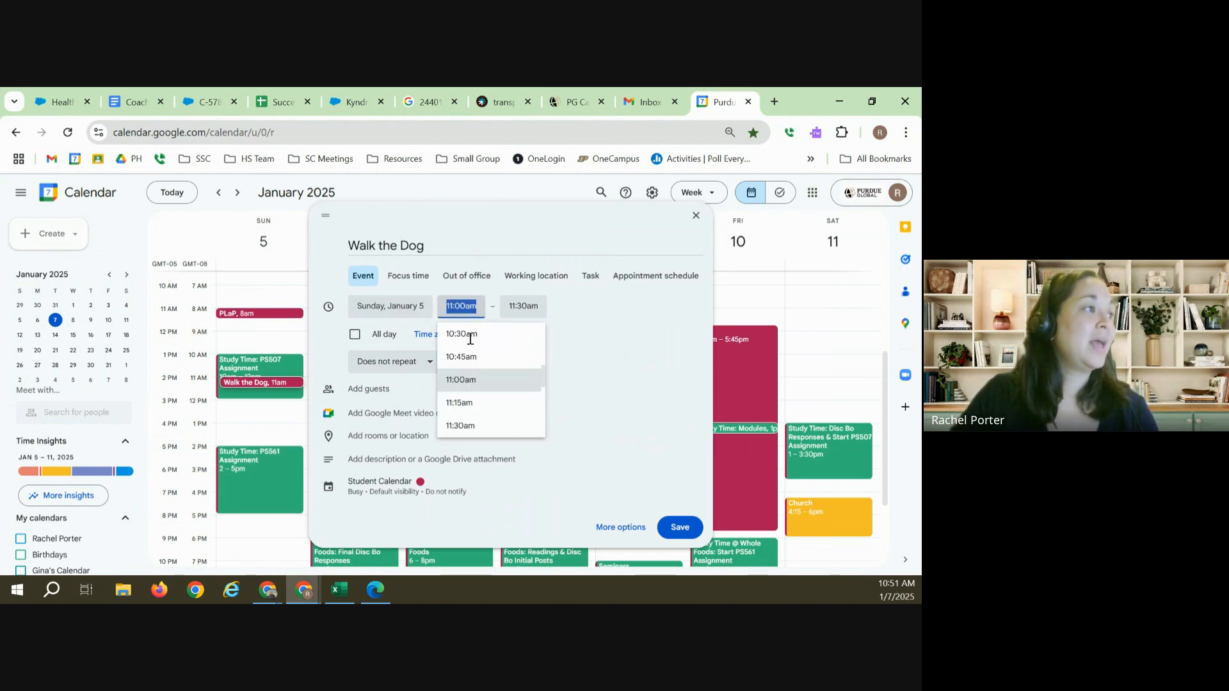
scroll(480, 379, up, 3)
scroll(482, 385, up, 3)
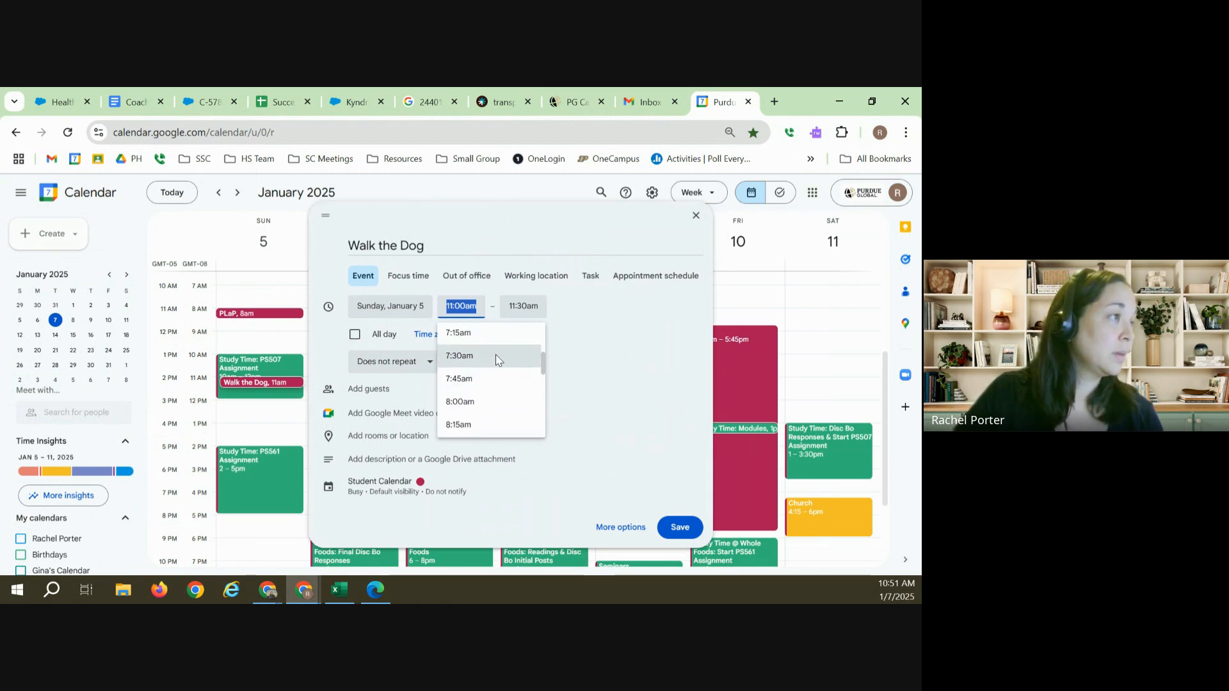
scroll(493, 384, up, 3)
click(489, 417)
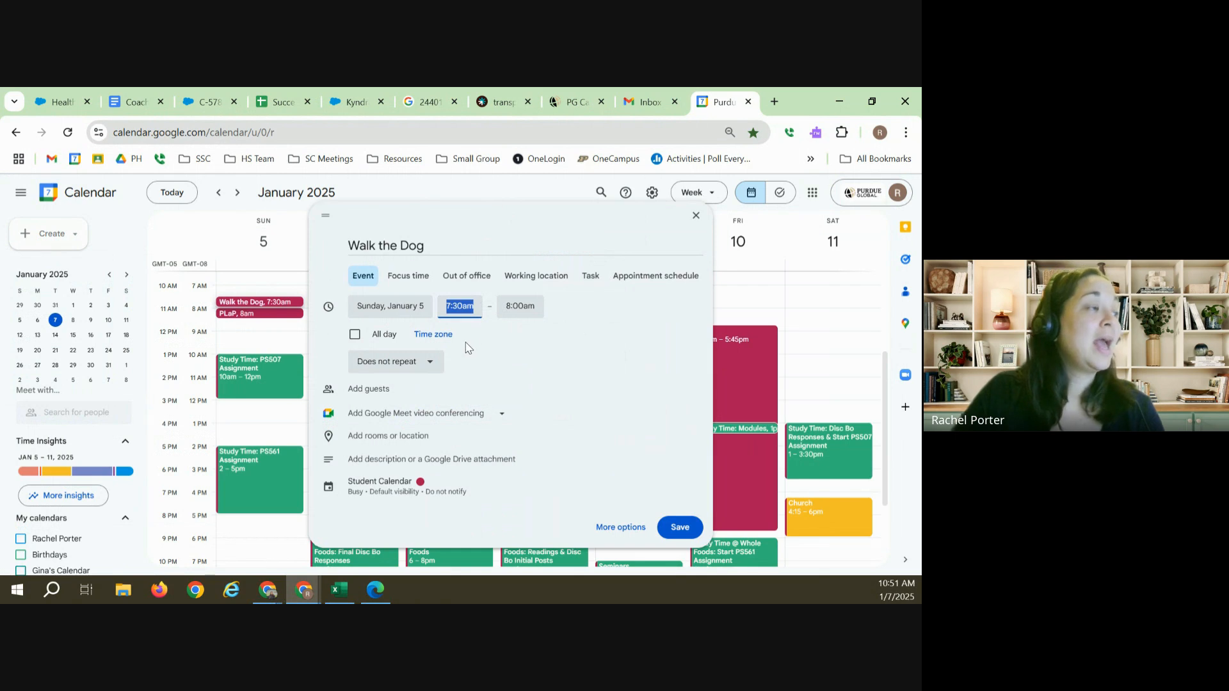
Step: Give the event a custom weekly recurrence on Sunday, Tuesday, Thursday and Saturday that never ends
click(402, 375)
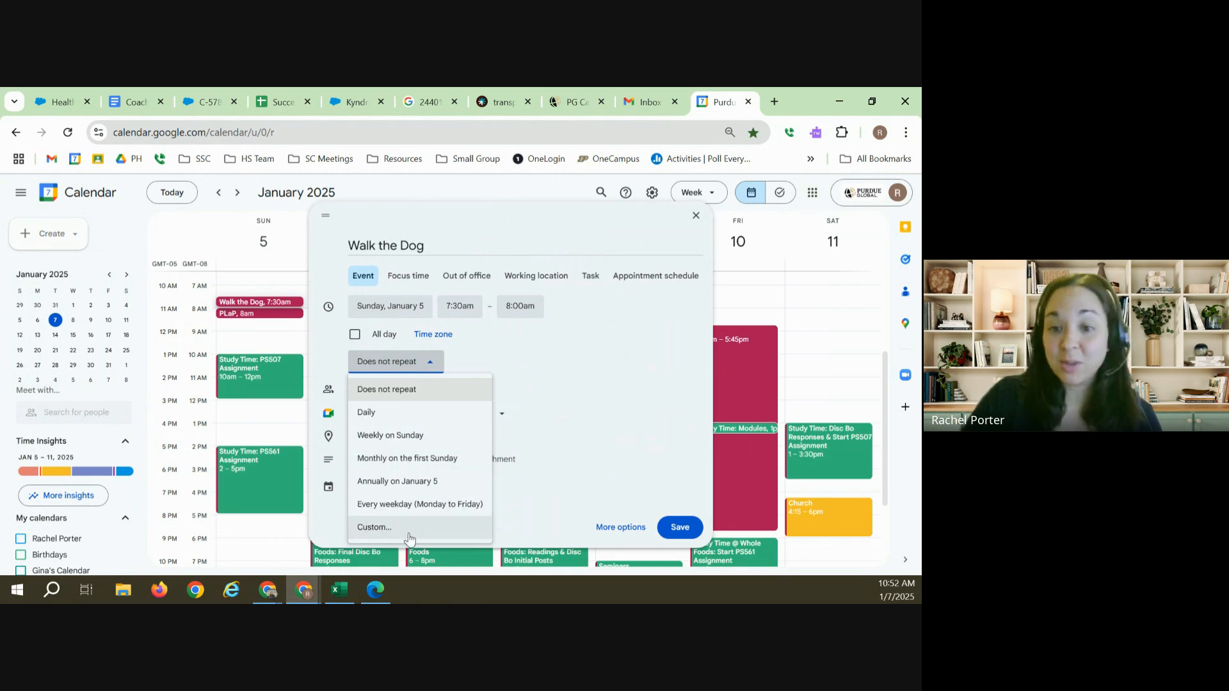
click(410, 532)
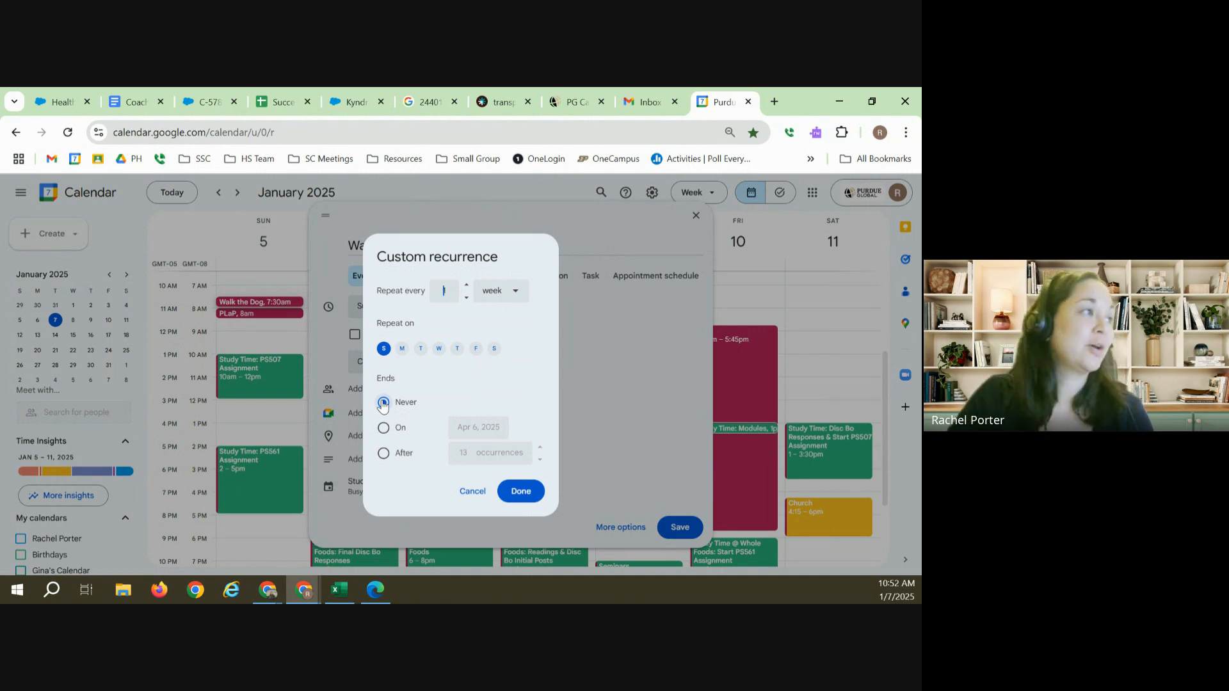
click(421, 349)
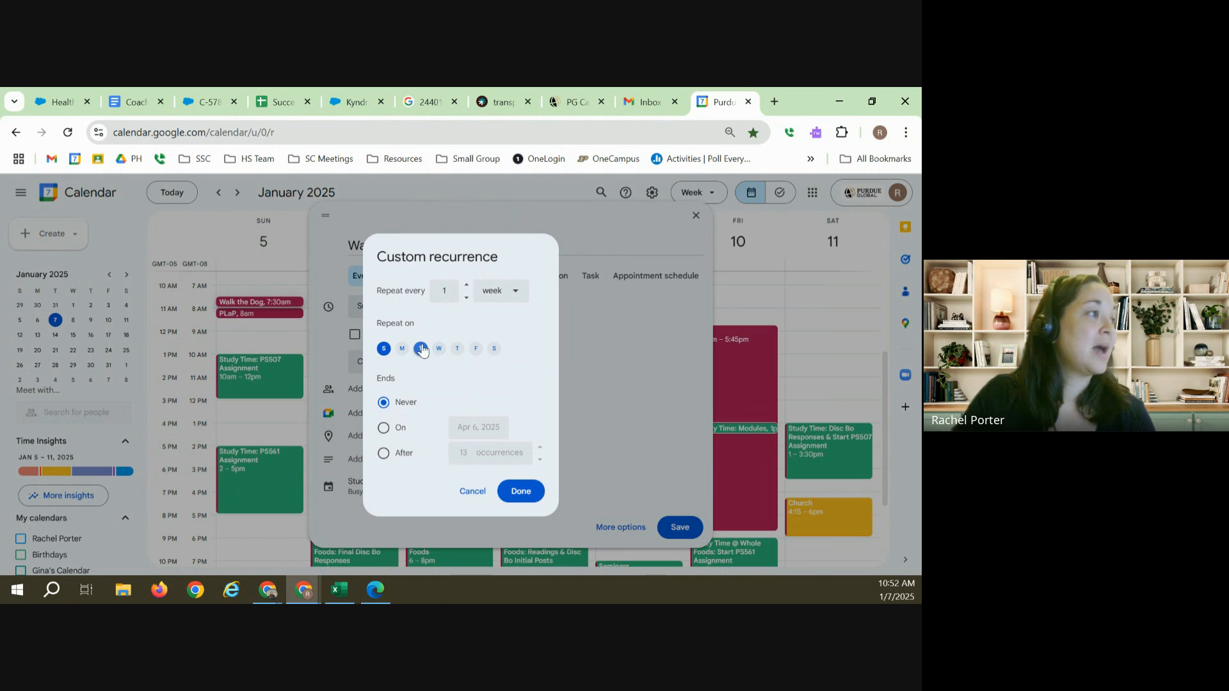
click(457, 349)
click(495, 349)
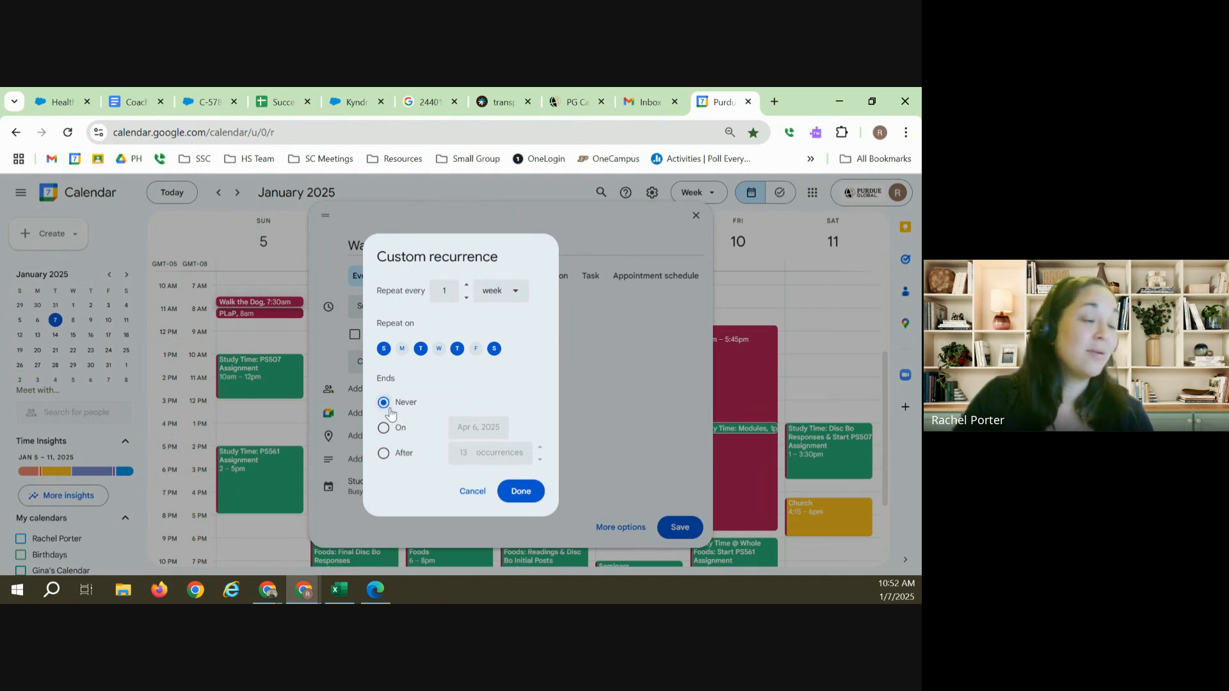
click(510, 495)
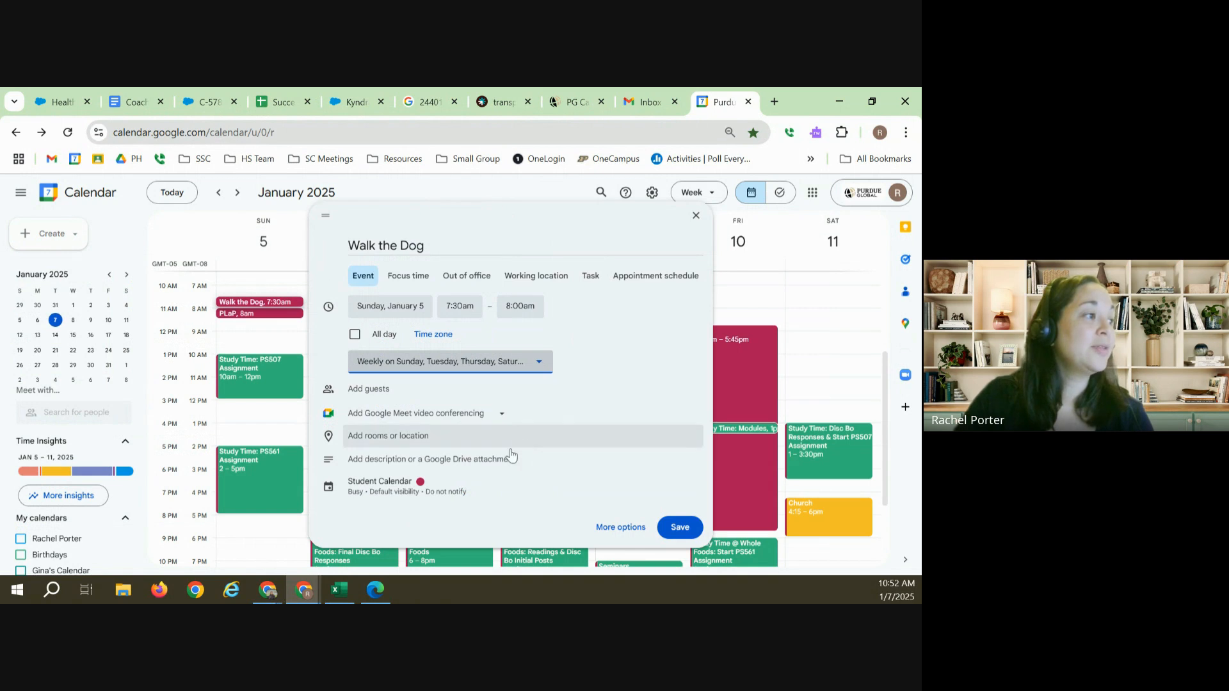
Step: Change the event colour to Banana and save the recurring Walk the Dog event
click(427, 500)
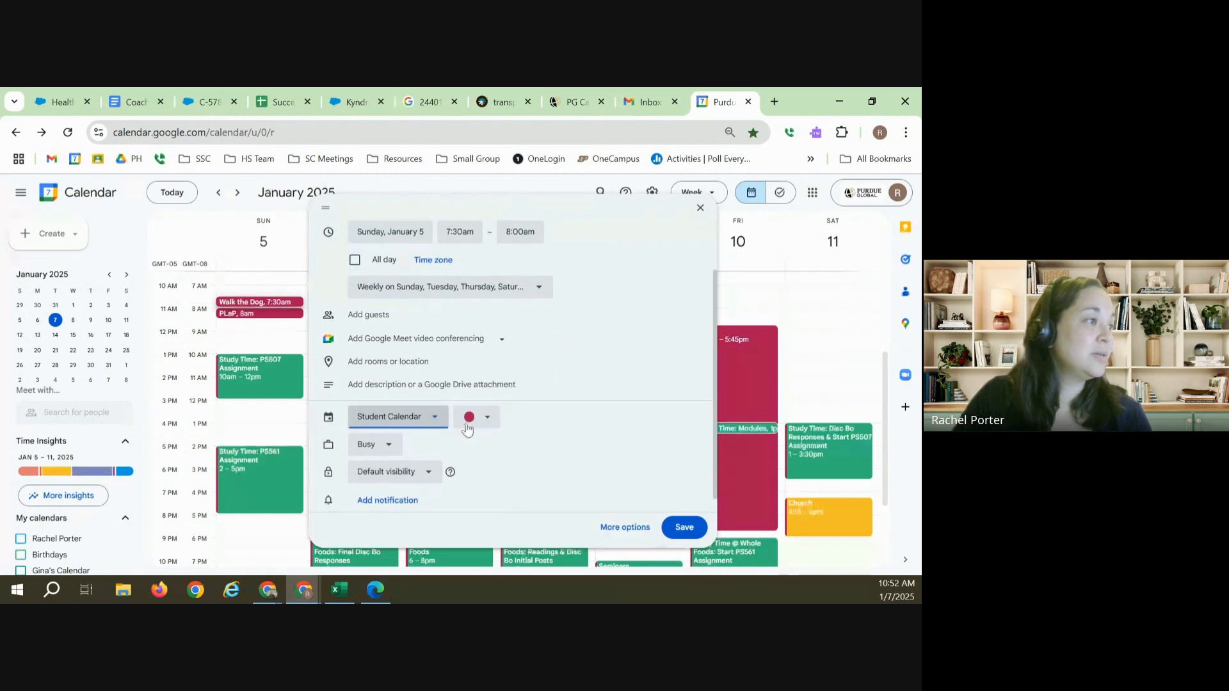
click(473, 419)
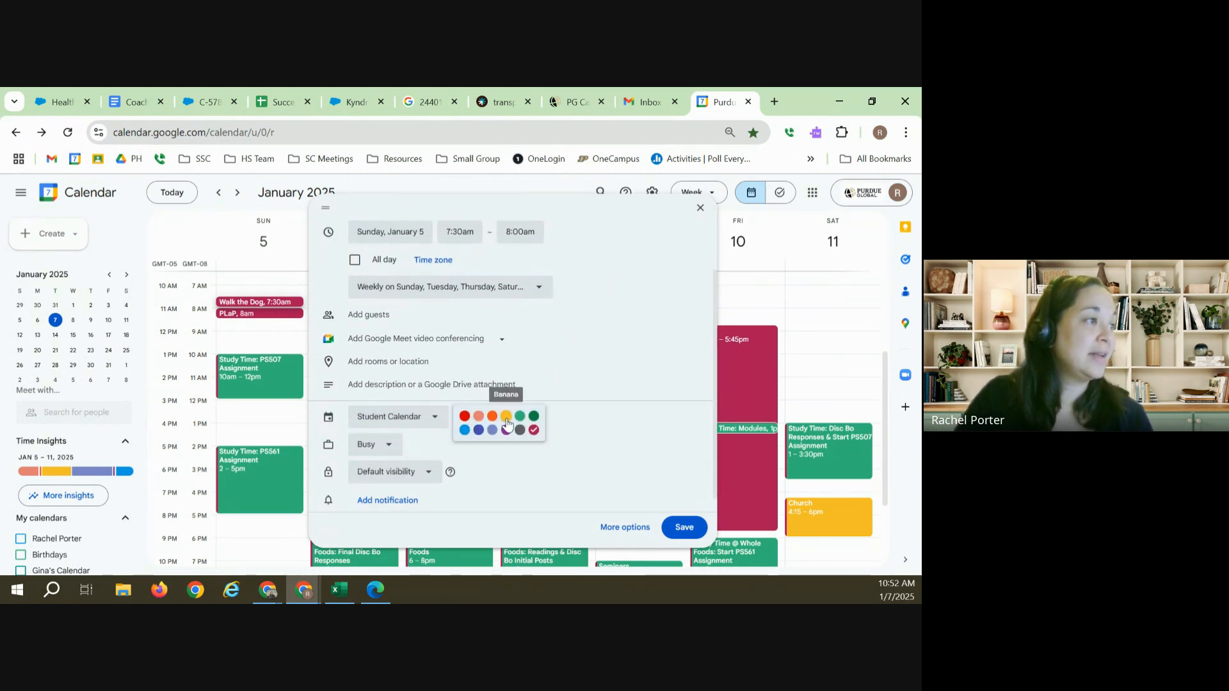
click(506, 421)
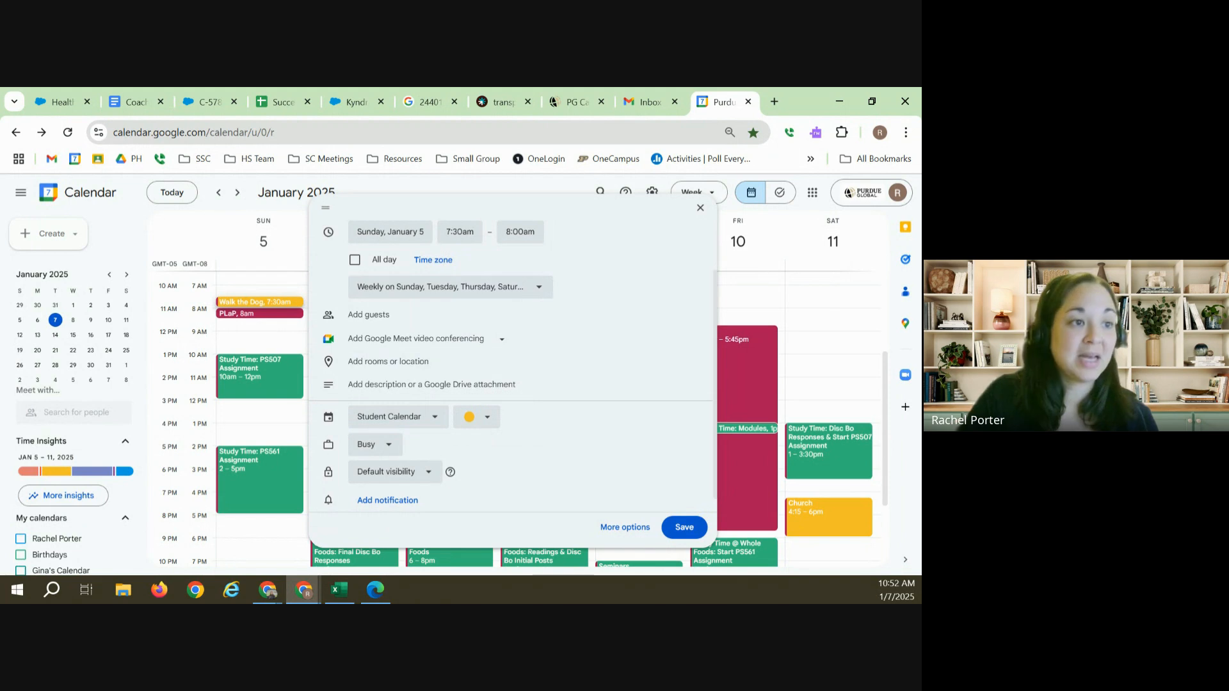
click(677, 531)
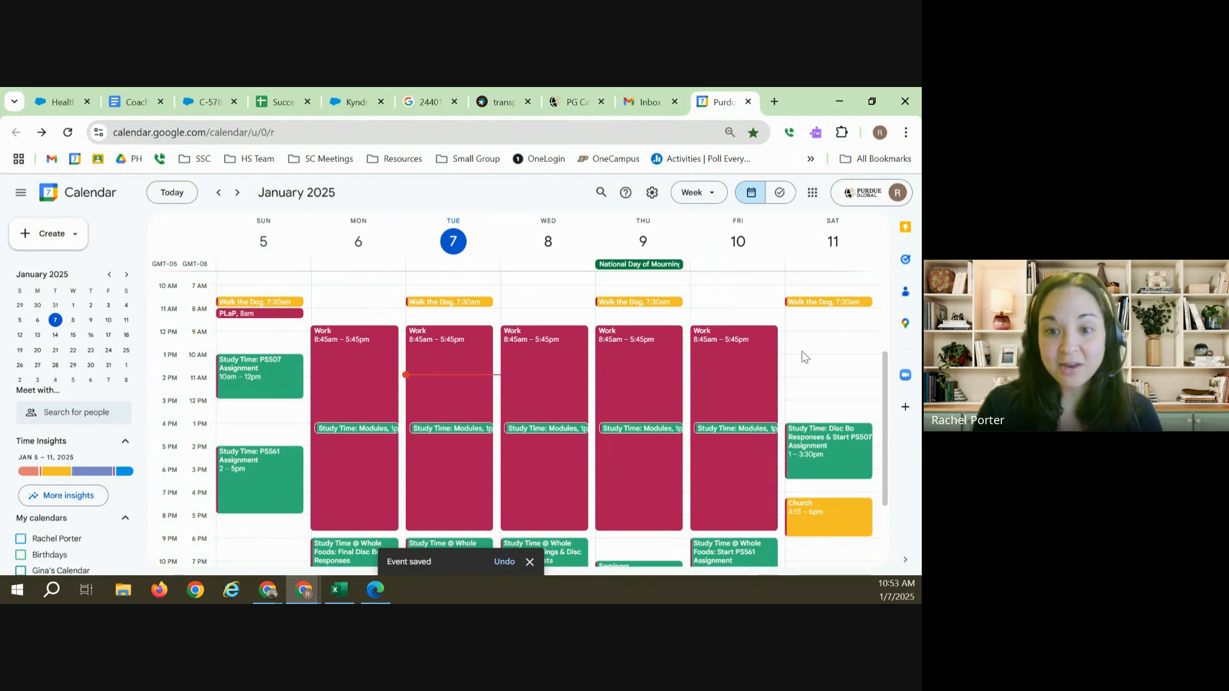
Step: Review the editing page of the Saturday, January 11 Walk the Dog event and return to the calendar
mouse_move(824, 303)
mouse_down()
mouse_move(824, 353)
mouse_move(750, 368)
mouse_move(743, 302)
mouse_move(823, 331)
mouse_move(823, 363)
mouse_move(825, 302)
mouse_up()
click(823, 303)
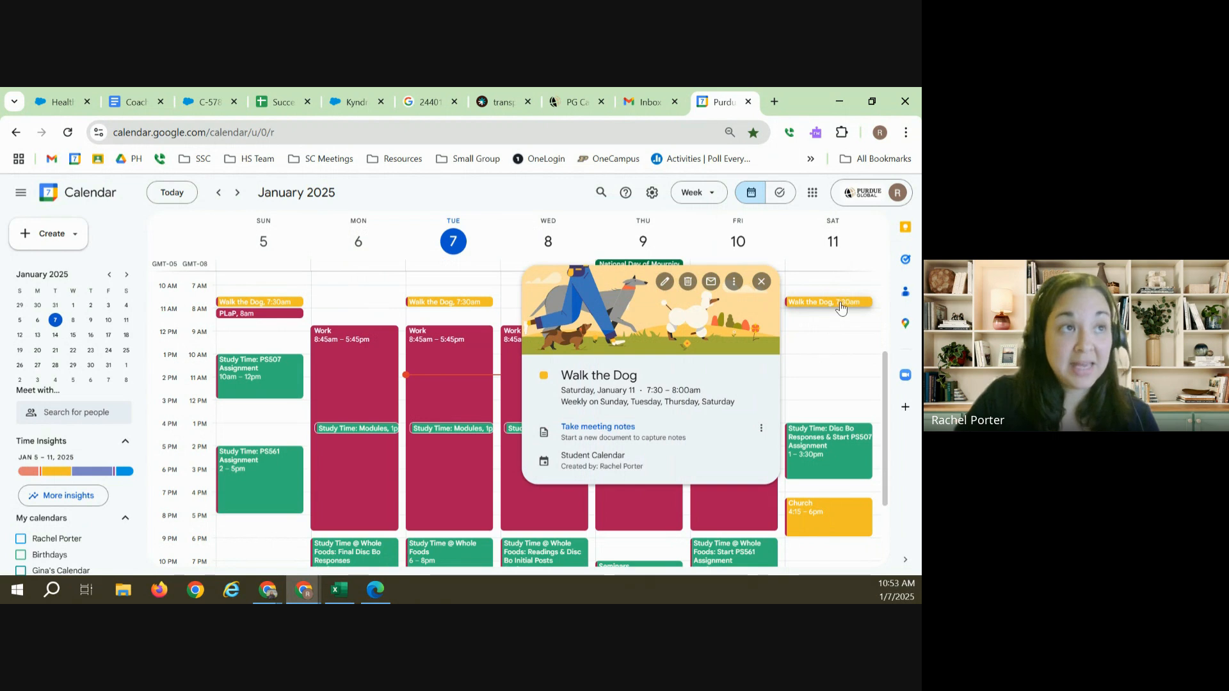
click(665, 283)
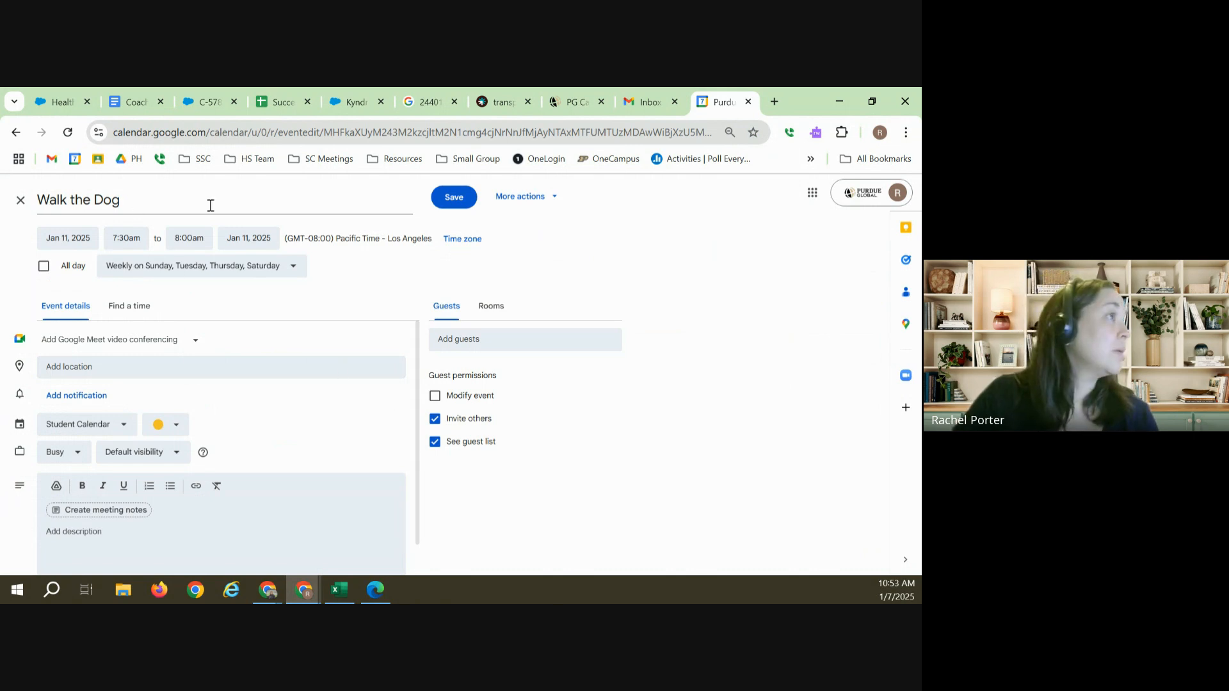
click(454, 197)
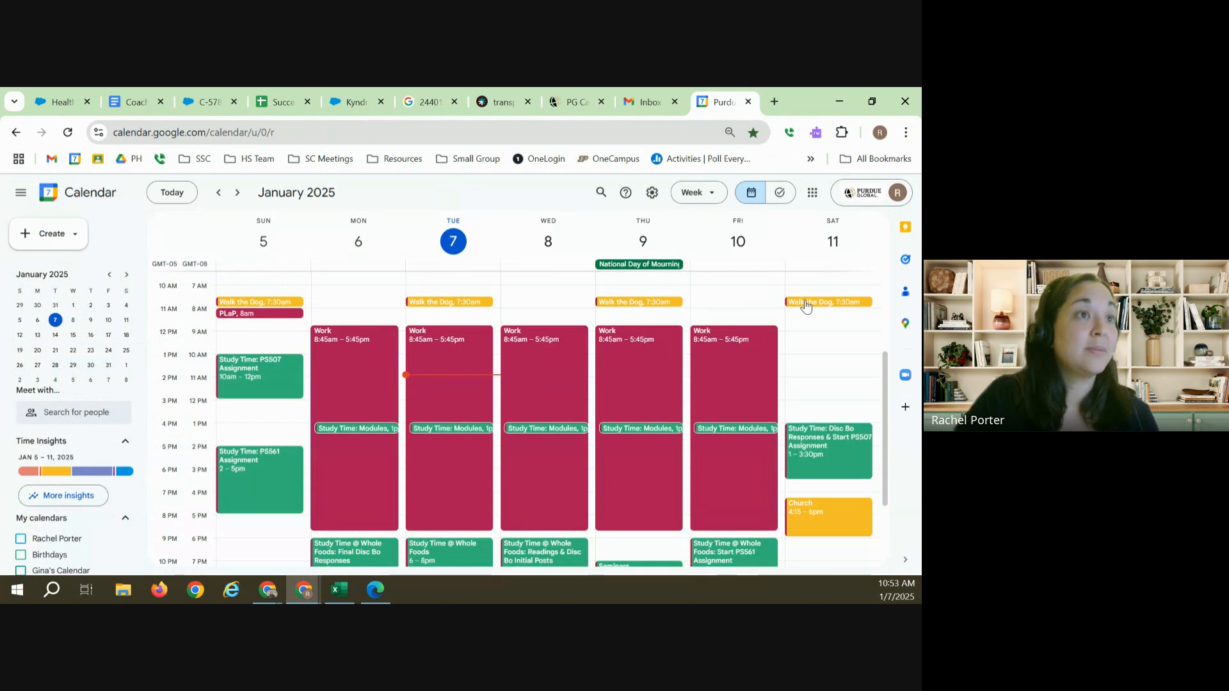
Step: Move the Saturday, January 11 Walk the Dog event to 8:30am, applying the change to this event only
click(807, 302)
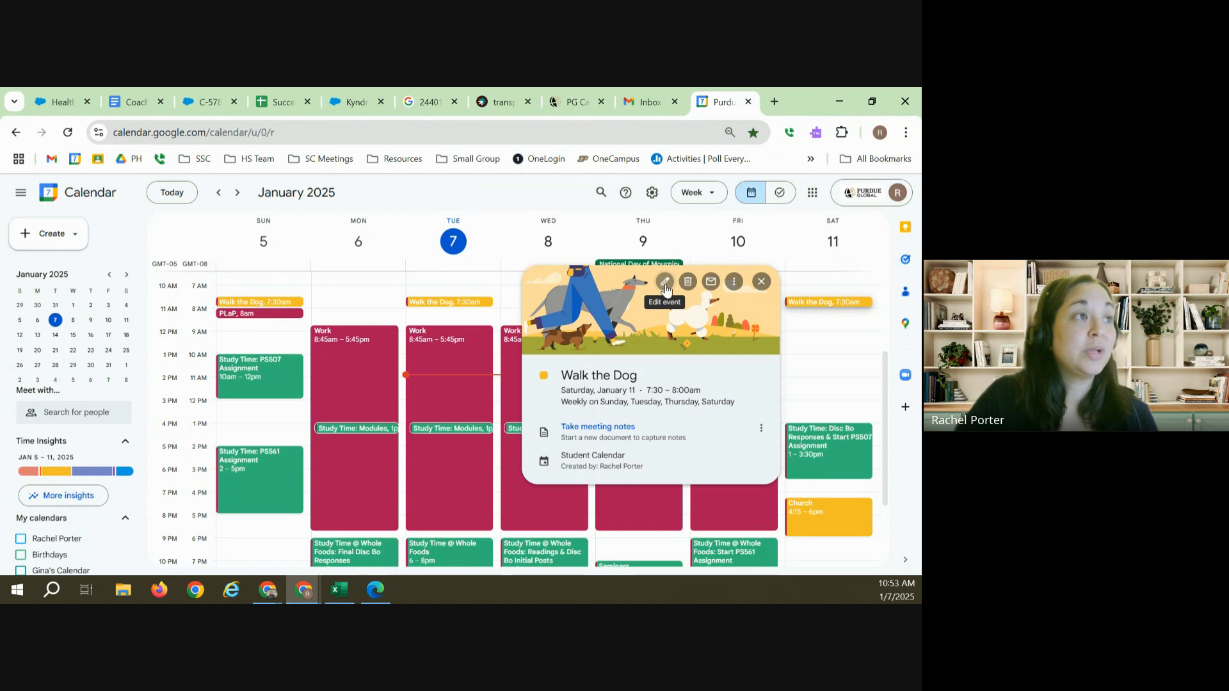
click(763, 283)
drag(831, 304, 825, 328)
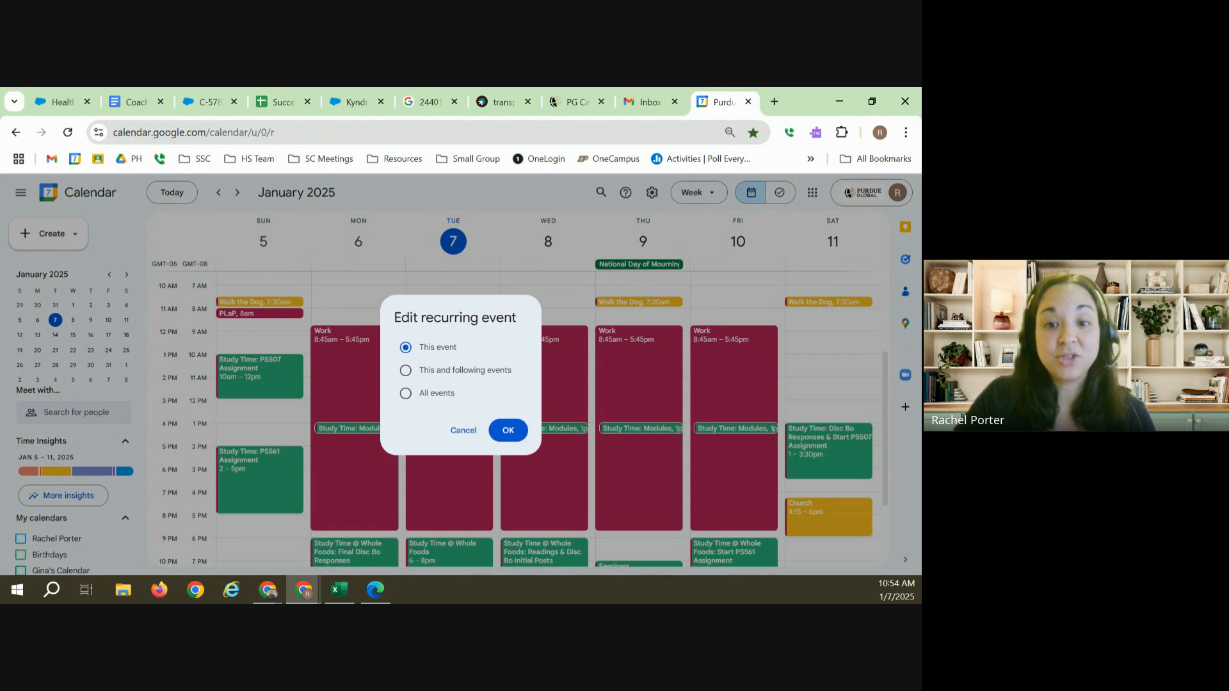
click(510, 432)
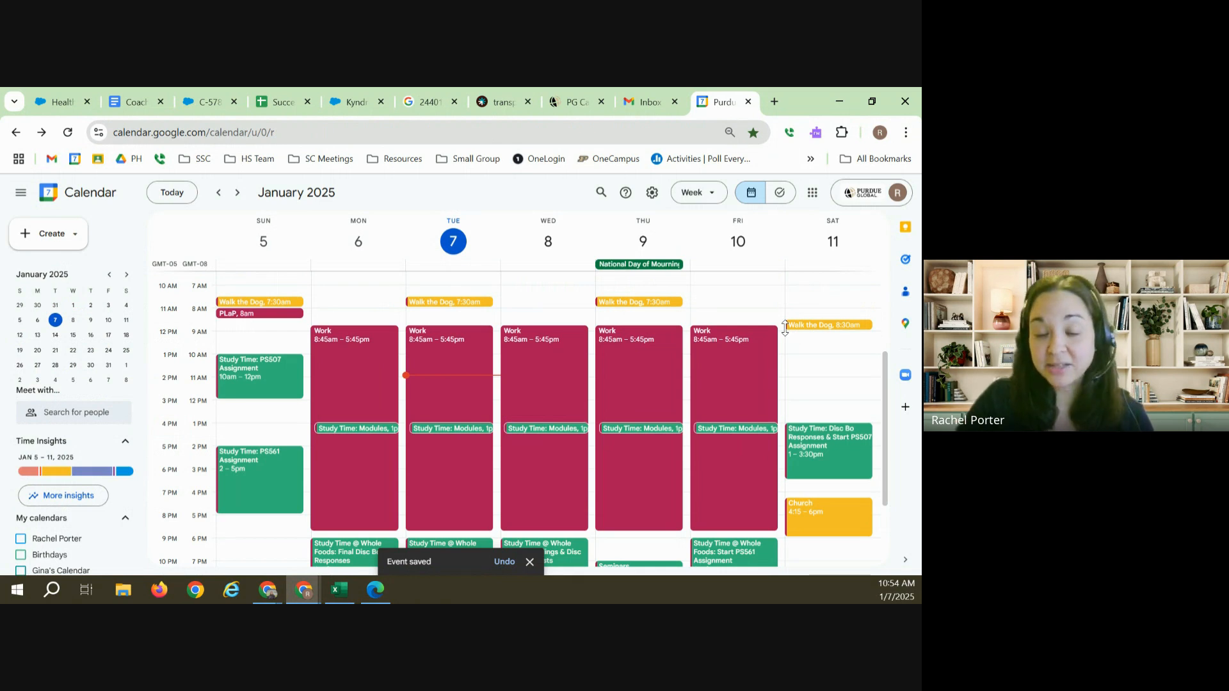
Step: Delete the Church event on Saturday, January 11, removing only this occurrence of the series
scroll(701, 379, down, 3)
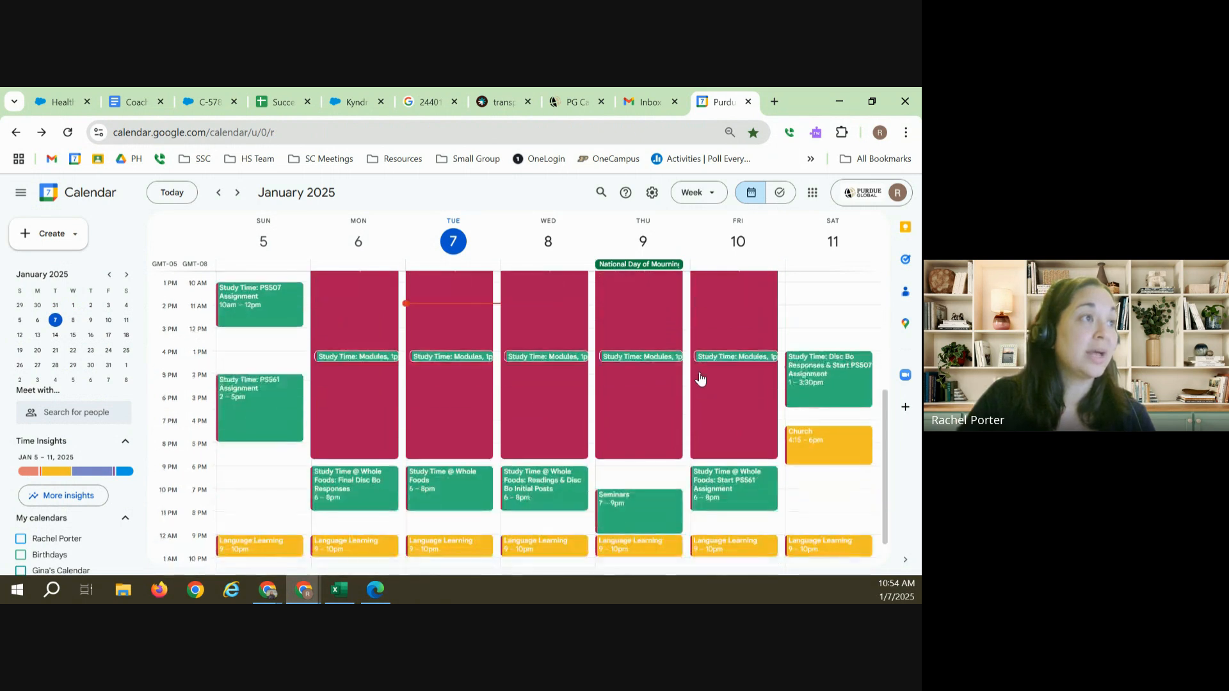
click(823, 458)
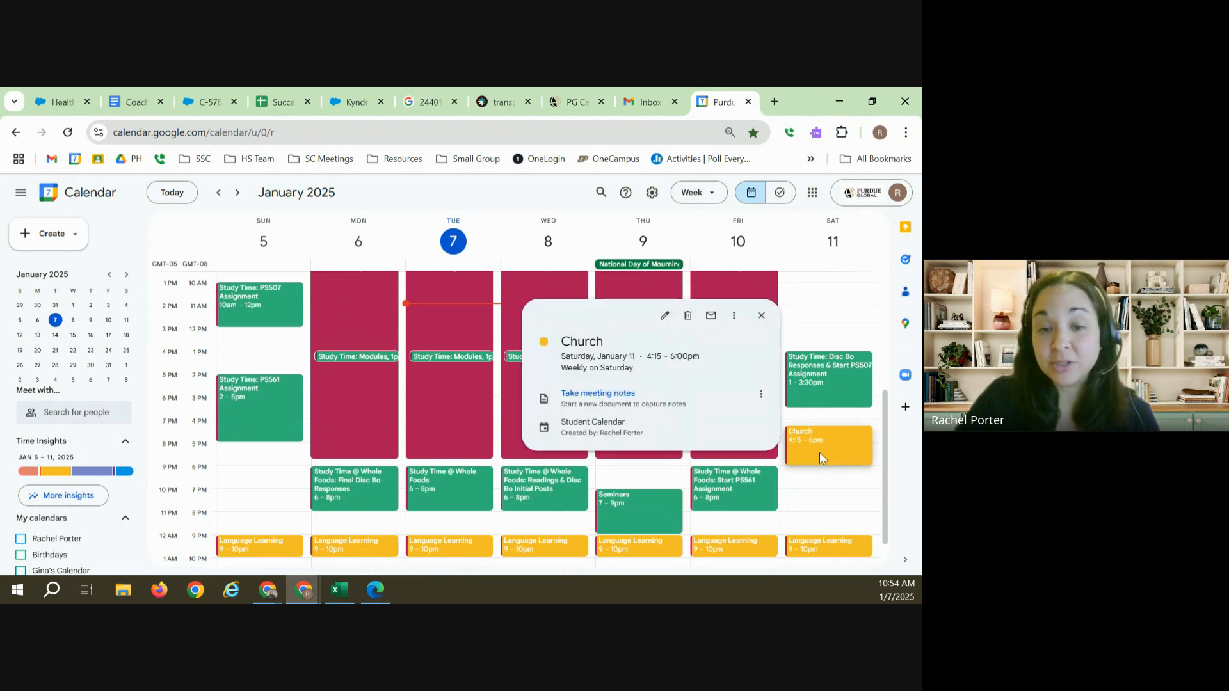
click(687, 317)
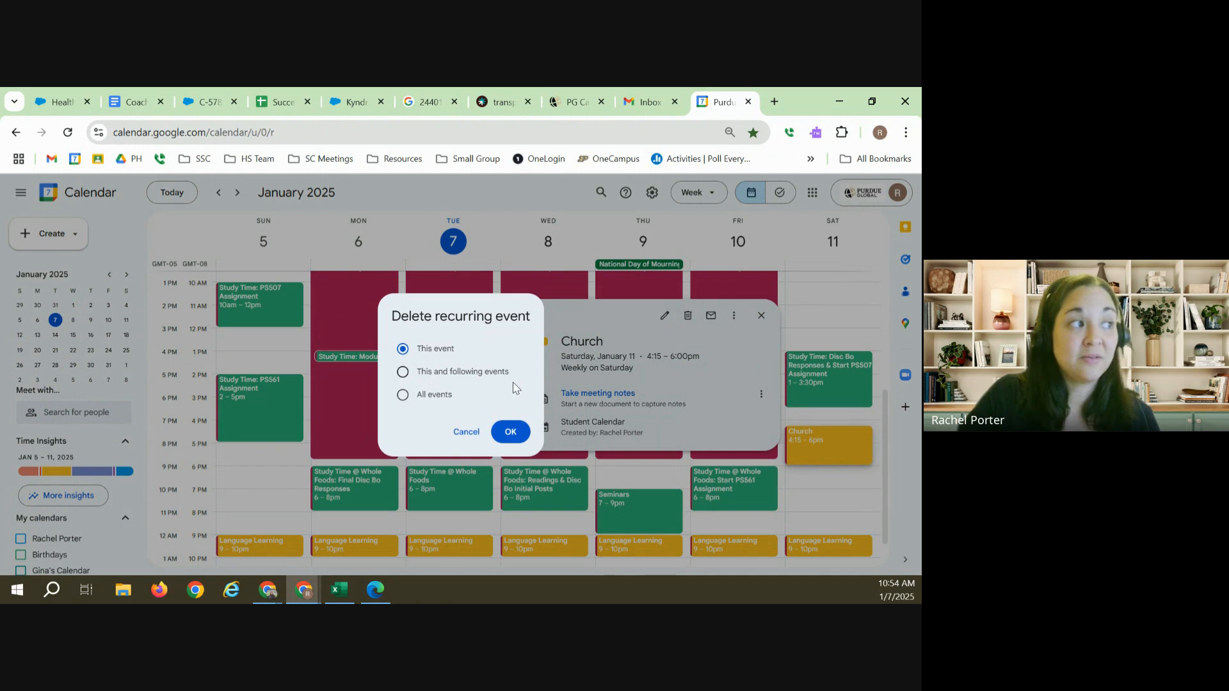
click(510, 432)
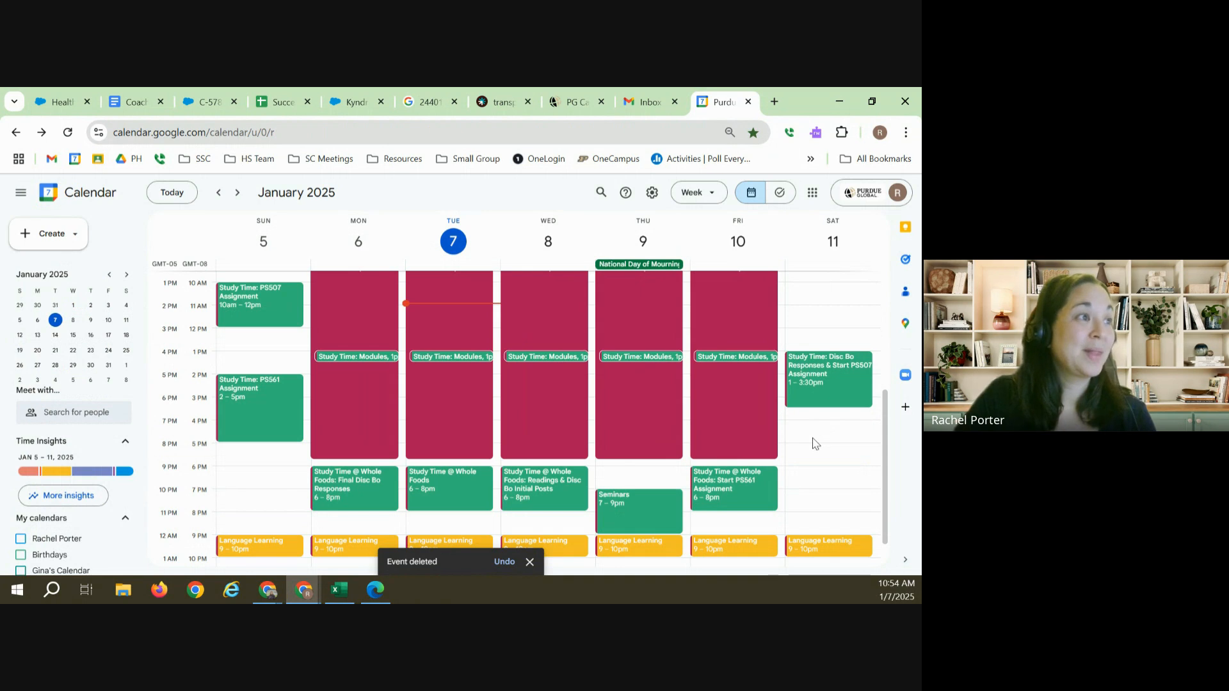
scroll(815, 444, up, 3)
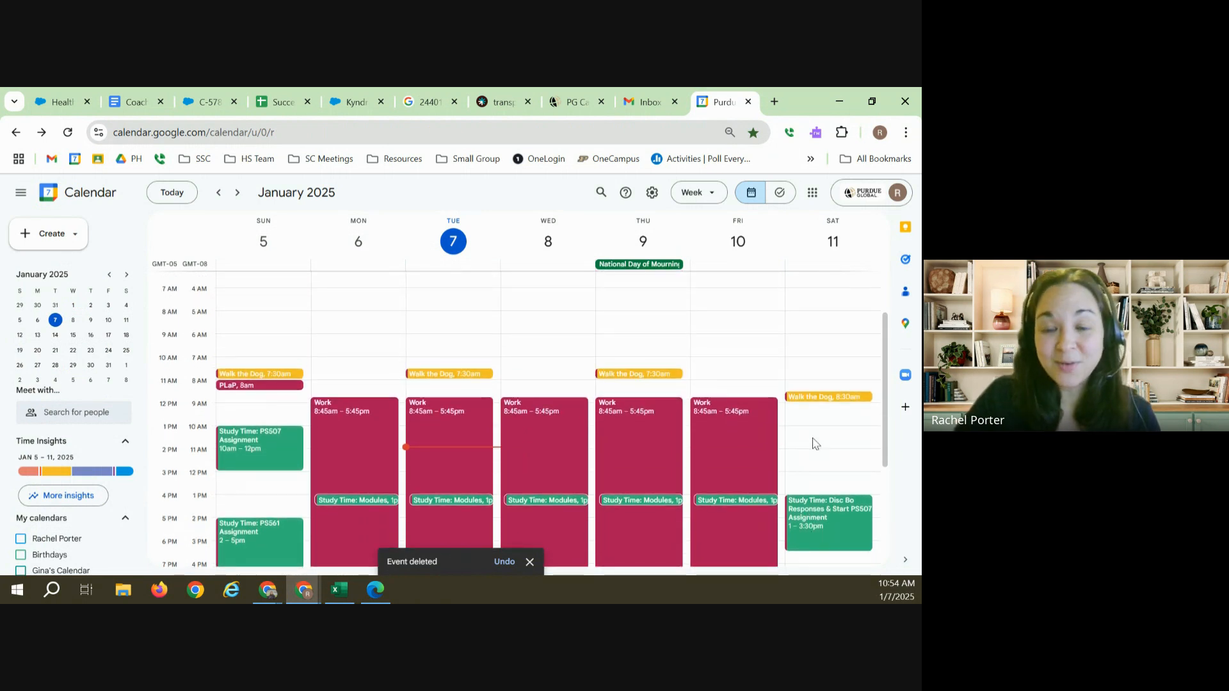